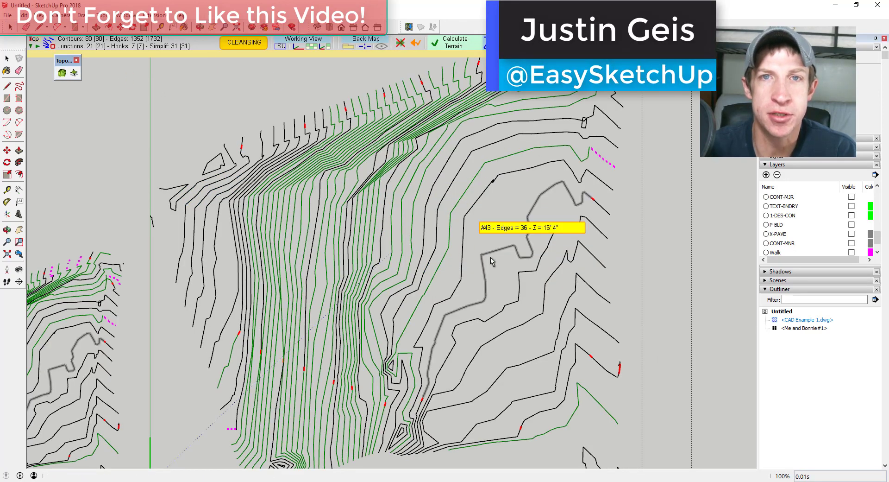
- Exclude the small closed contour near the flat map's upper right from the terrain
{"action": "right_click", "coordinate": [586, 123]}
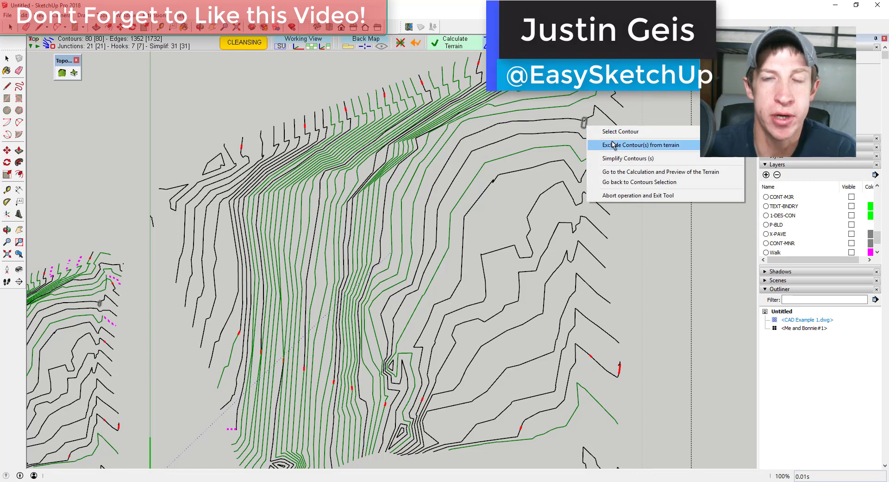
{"action": "left_click", "coordinate": [644, 144]}
{"action": "scroll", "coordinate": [643, 142], "scroll_direction": "down", "scroll_amount": 3}
{"action": "scroll", "coordinate": [159, 327], "scroll_direction": "up", "scroll_amount": 2}
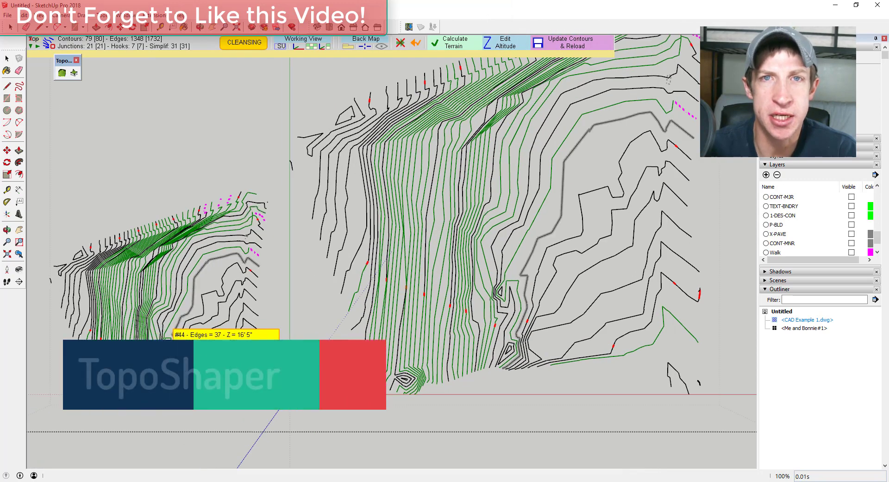
{"action": "scroll", "coordinate": [575, 273], "scroll_direction": "up", "scroll_amount": 1}
{"action": "scroll", "coordinate": [574, 274], "scroll_direction": "up", "scroll_amount": 1}
{"action": "scroll", "coordinate": [398, 299], "scroll_direction": "down", "scroll_amount": 4}
{"action": "scroll", "coordinate": [555, 102], "scroll_direction": "up", "scroll_amount": 4}
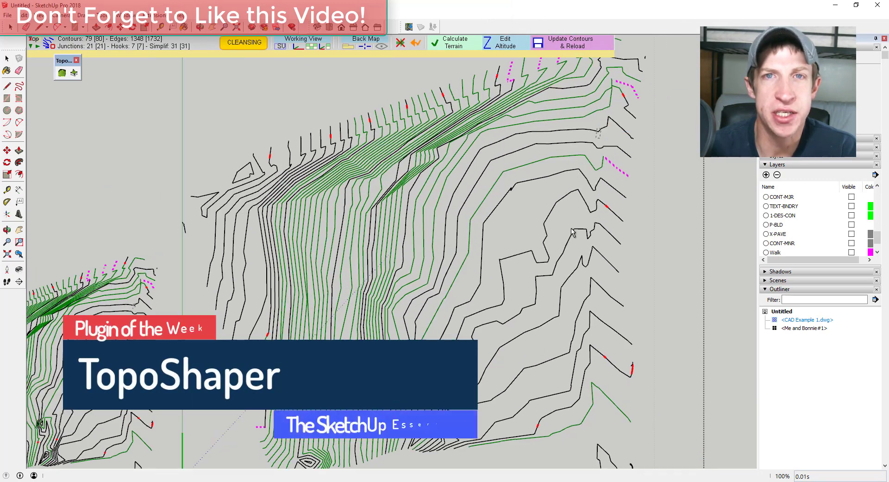
- Calculate the terrain from the cleaned contours and generate the final terrain
{"action": "left_click", "coordinate": [455, 43]}
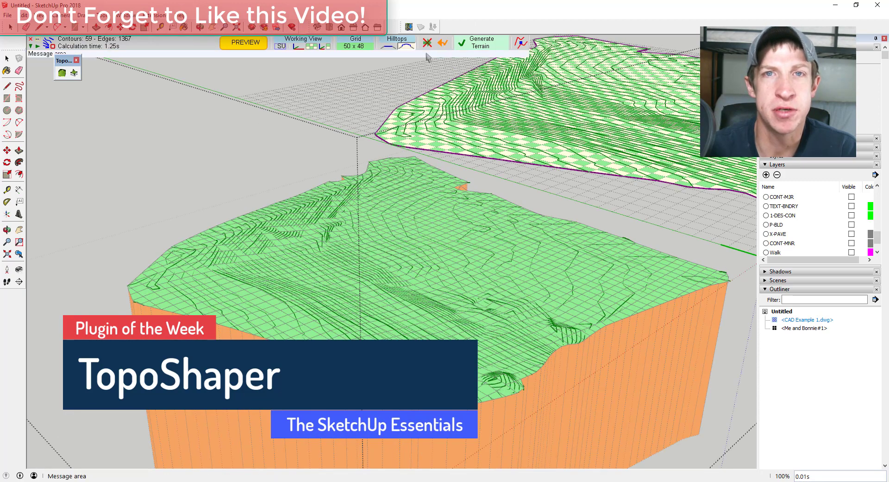
{"action": "left_click", "coordinate": [482, 49]}
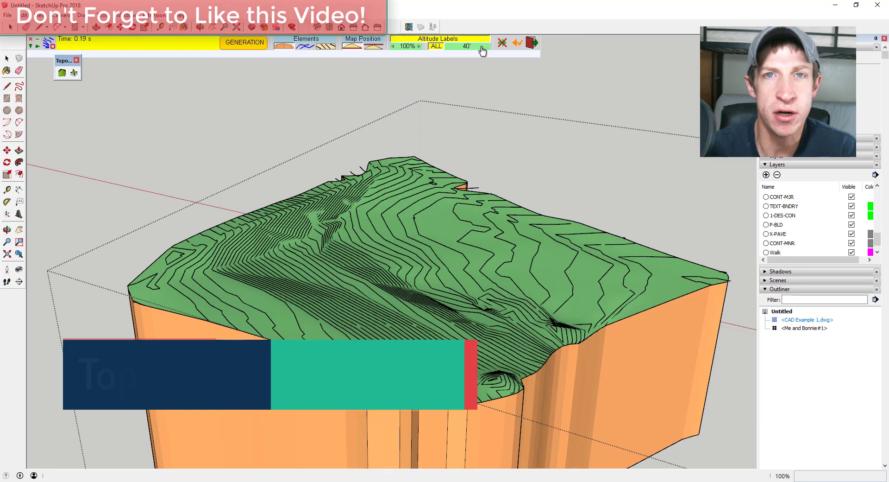
{"action": "scroll", "coordinate": [412, 121], "scroll_direction": "down", "scroll_amount": 3}
{"action": "scroll", "coordinate": [571, 363], "scroll_direction": "up", "scroll_amount": 1}
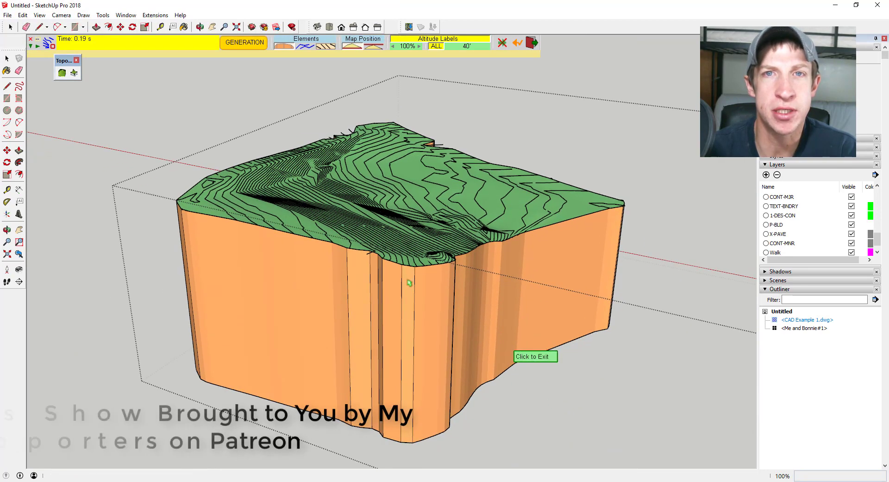
- Toggle the generated terrain's skirt and exit the generation stage with the terrain kept
{"action": "left_click", "coordinate": [286, 51]}
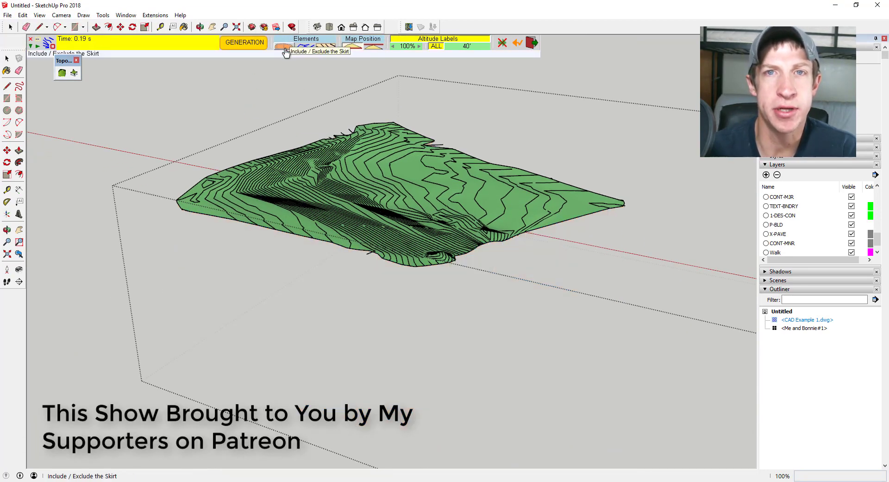
{"action": "left_click", "coordinate": [286, 51]}
{"action": "left_click", "coordinate": [341, 99]}
- Select the group of scattered points and start TopoShaper's terrain creation from cloud points
{"action": "middle_click_drag", "start_coordinate": [555, 260], "coordinate": [189, 202]}
{"action": "left_click_drag", "start_coordinate": [189, 201], "coordinate": [399, 316]}
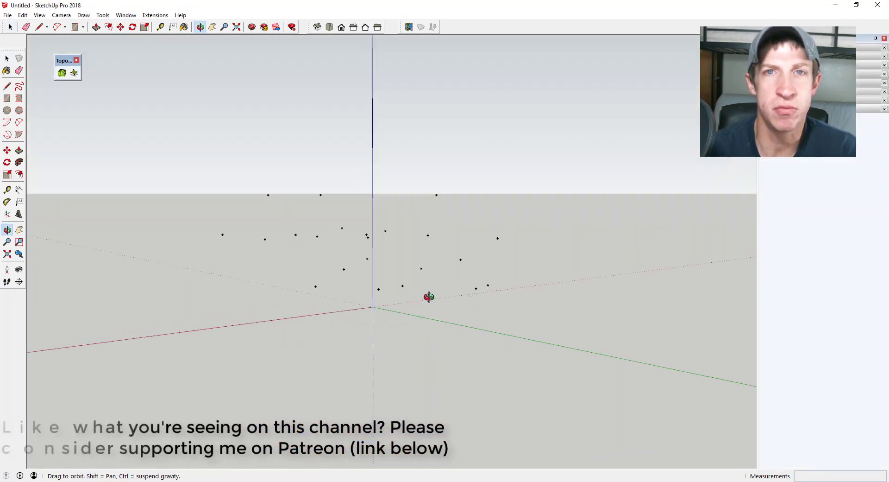
{"action": "left_click_drag", "start_coordinate": [427, 297], "coordinate": [493, 358]}
{"action": "middle_click_drag", "start_coordinate": [493, 358], "coordinate": [477, 348]}
{"action": "left_click", "coordinate": [344, 271]}
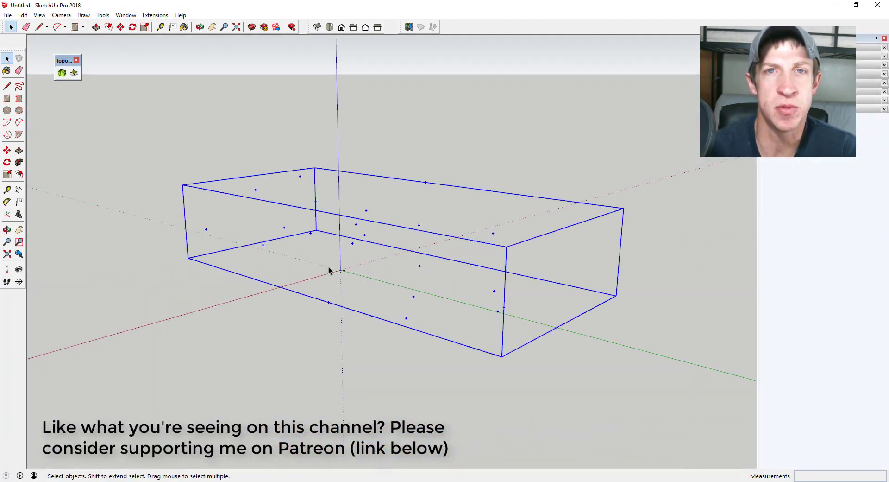
{"action": "left_click", "coordinate": [74, 73]}
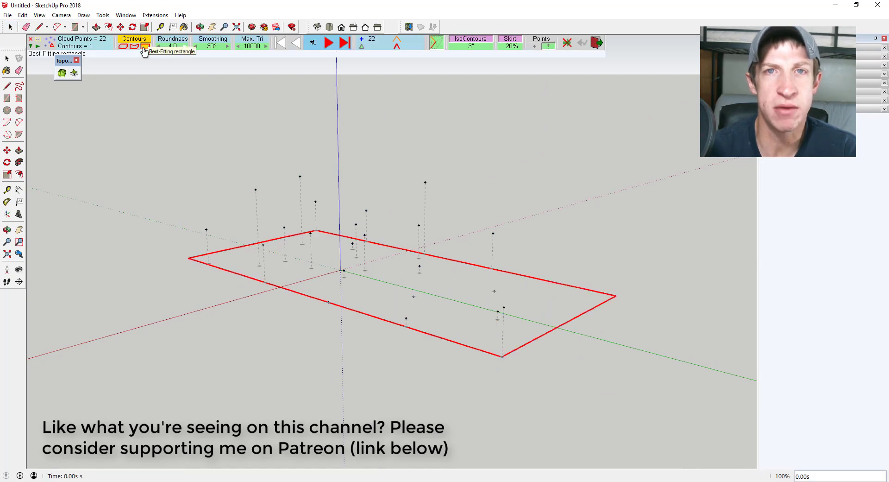
- Set the iso-contour interval to 1' and run the automatic terrain calculation on the cloud points
{"action": "left_click", "coordinate": [476, 44]}
{"action": "type", "text": "1"}
{"action": "key", "text": "Return"}
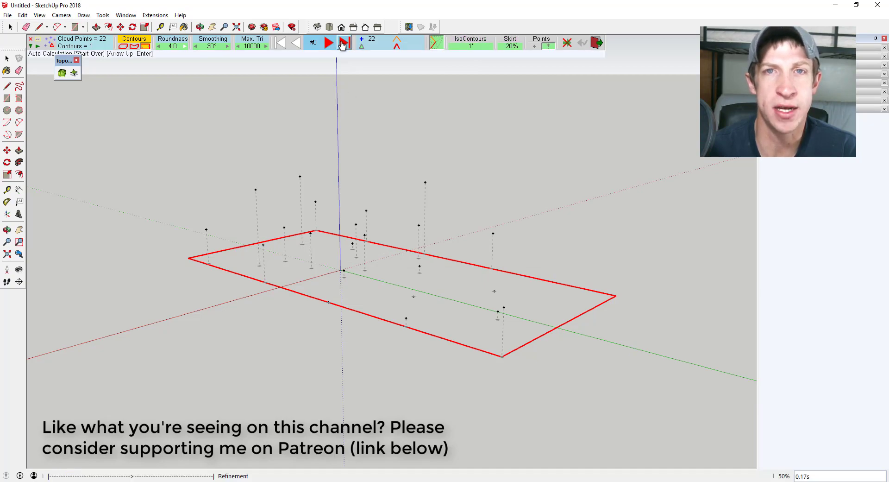
{"action": "middle_click_drag", "start_coordinate": [460, 244], "coordinate": [445, 255]}
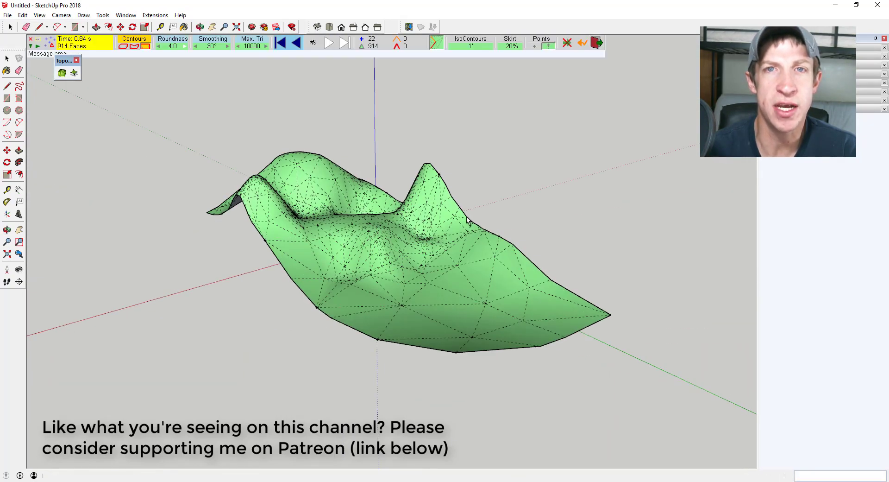
- Show iso-contours on the terrain at an interval of 6" and turn on the terrain's skirt
{"action": "left_click", "coordinate": [466, 41]}
{"action": "left_click", "coordinate": [471, 48]}
{"action": "type", "text": "6\""}
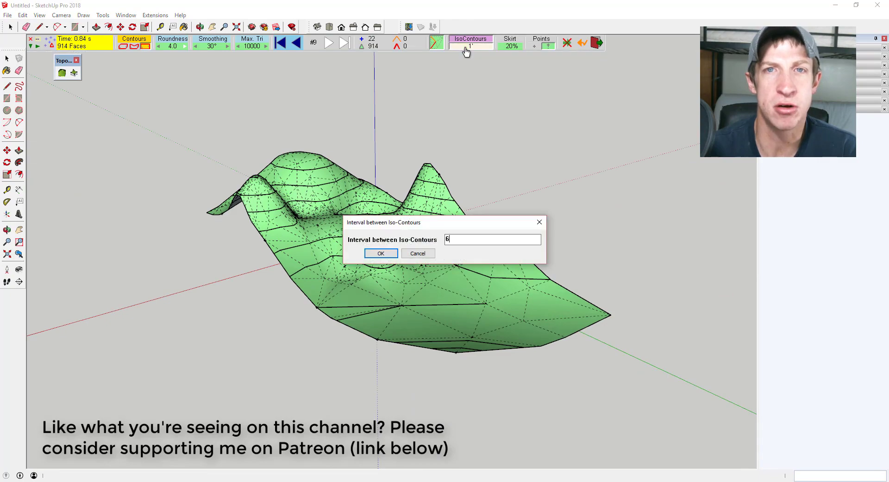
{"action": "key", "text": "Return"}
{"action": "left_click", "coordinate": [510, 41]}
{"action": "left_click", "coordinate": [511, 45]}
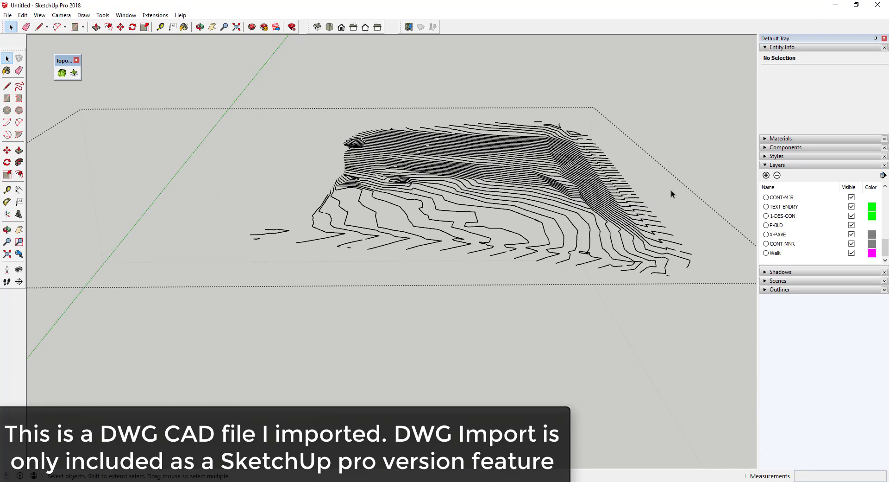
- Select all contour lines inside the imported CAD group and start TopoShaper's terrain creation from contours
{"action": "scroll", "coordinate": [541, 163], "scroll_direction": "down", "scroll_amount": 3}
{"action": "left_click", "coordinate": [506, 266]}
{"action": "scroll", "coordinate": [581, 127], "scroll_direction": "up", "scroll_amount": 2}
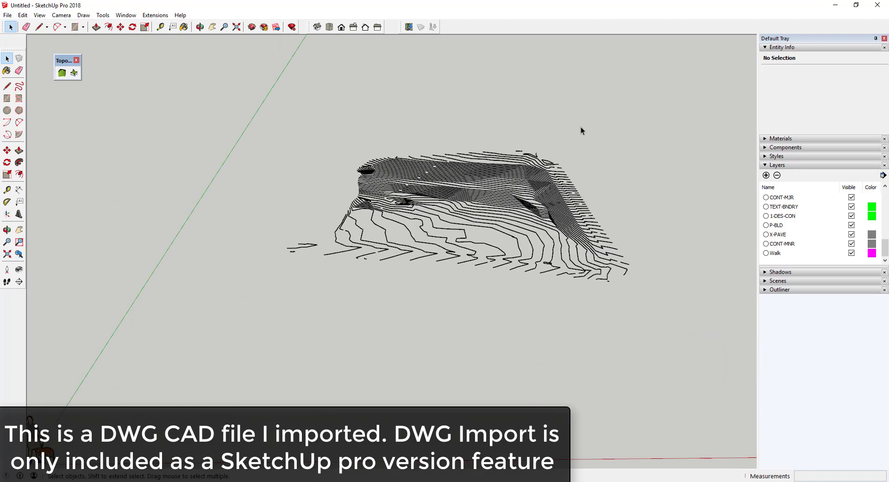
{"action": "scroll", "coordinate": [581, 127], "scroll_direction": "up", "scroll_amount": 2}
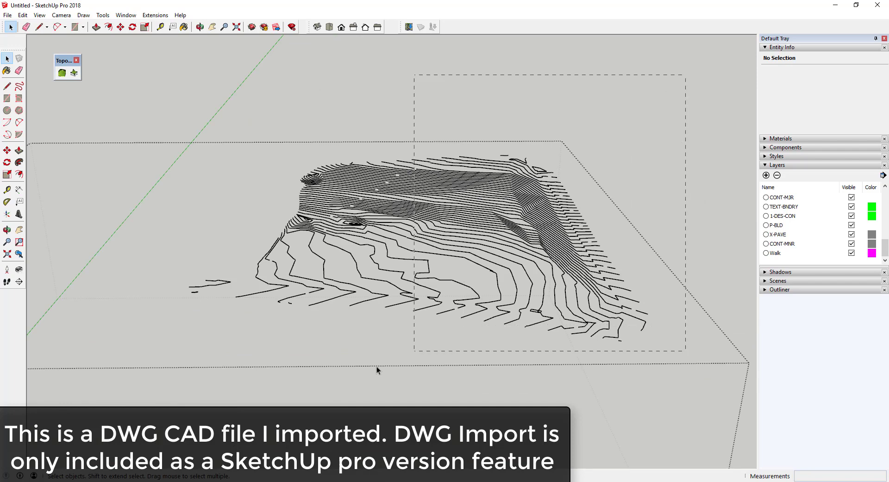
{"action": "left_click_drag", "start_coordinate": [377, 366], "coordinate": [157, 384]}
{"action": "left_click", "coordinate": [62, 73]}
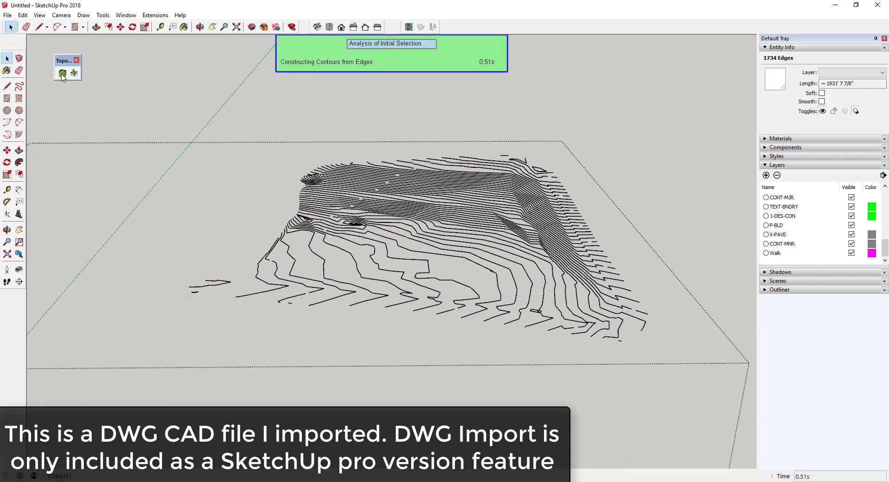
- Examine the analysed contours, both the altitude version and the flat map, from above and from low angles
{"action": "scroll", "coordinate": [535, 165], "scroll_direction": "down", "scroll_amount": 2}
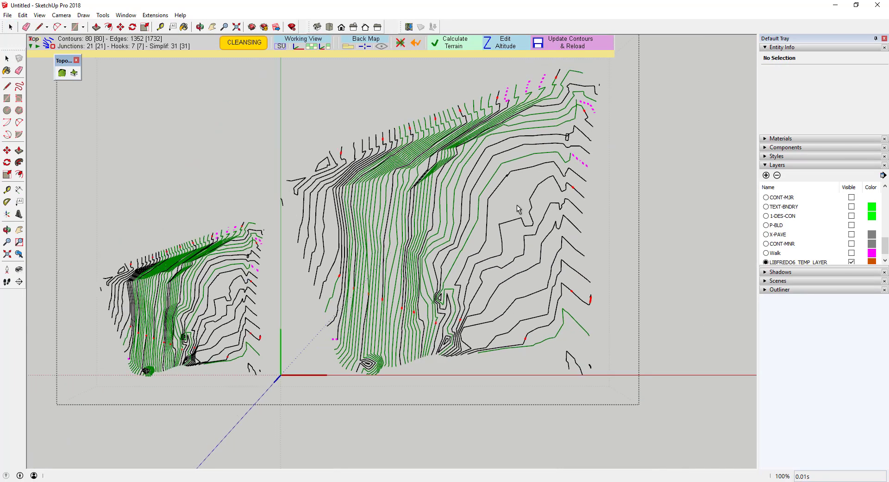
{"action": "middle_click_drag", "start_coordinate": [338, 317], "coordinate": [473, 142]}
{"action": "scroll", "coordinate": [472, 141], "scroll_direction": "down", "scroll_amount": 5}
{"action": "middle_click_drag", "start_coordinate": [444, 269], "coordinate": [447, 204]}
{"action": "scroll", "coordinate": [448, 204], "scroll_direction": "down", "scroll_amount": 5}
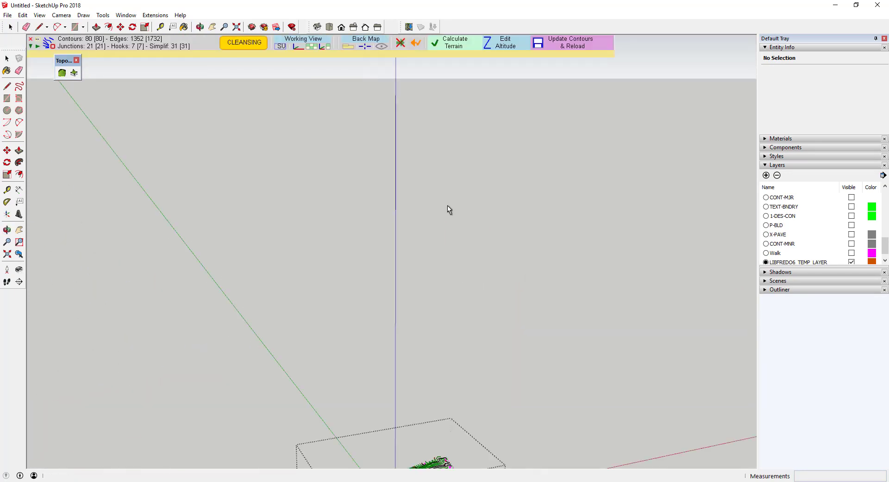
{"action": "scroll", "coordinate": [419, 436], "scroll_direction": "up", "scroll_amount": 3}
{"action": "scroll", "coordinate": [416, 431], "scroll_direction": "up", "scroll_amount": 4}
{"action": "middle_click_drag", "start_coordinate": [422, 435], "coordinate": [345, 371]}
{"action": "middle_click_drag", "start_coordinate": [202, 355], "coordinate": [435, 330]}
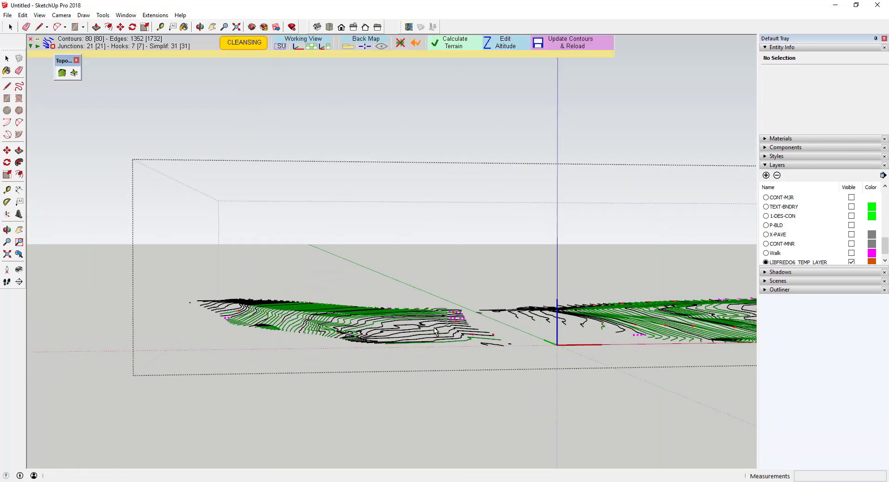
{"action": "middle_click_drag", "start_coordinate": [665, 330], "coordinate": [331, 345], "text": "shift"}
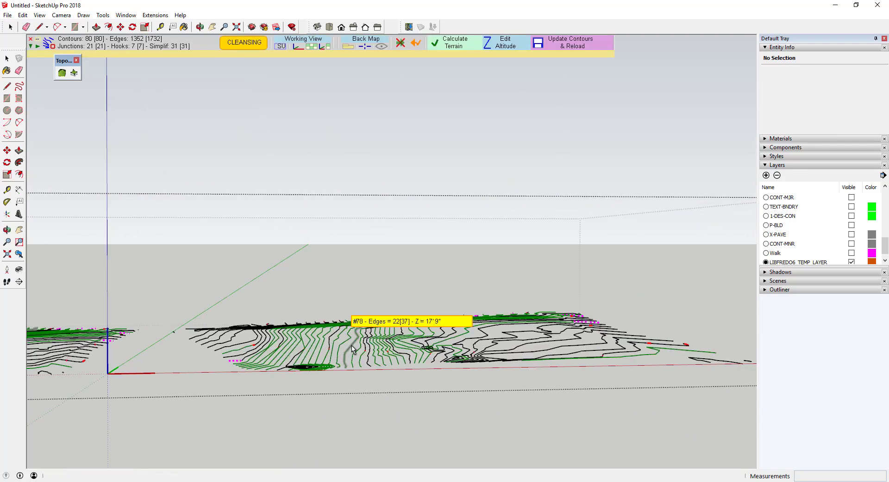
- Compare the working views of the SketchUp model, the 3D terrain and the flat contour map
{"action": "left_click", "coordinate": [281, 46]}
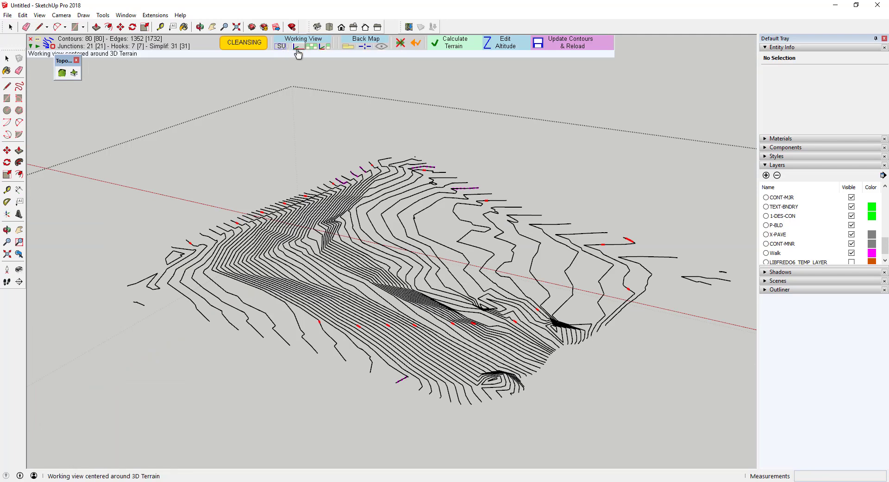
{"action": "left_click", "coordinate": [297, 50]}
{"action": "left_click", "coordinate": [313, 50]}
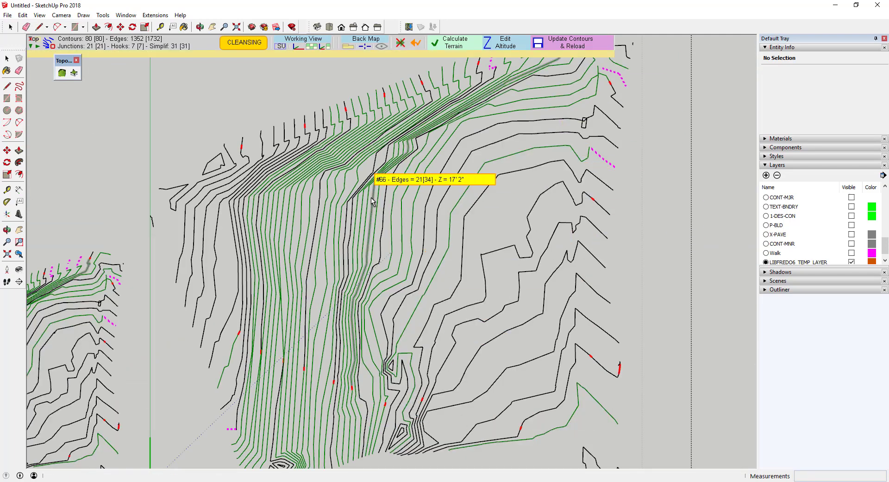
- Exclude the small four-edge closed contour near the map's upper right from the terrain and inspect the remaining contours
{"action": "right_click", "coordinate": [585, 132]}
{"action": "left_click", "coordinate": [612, 149]}
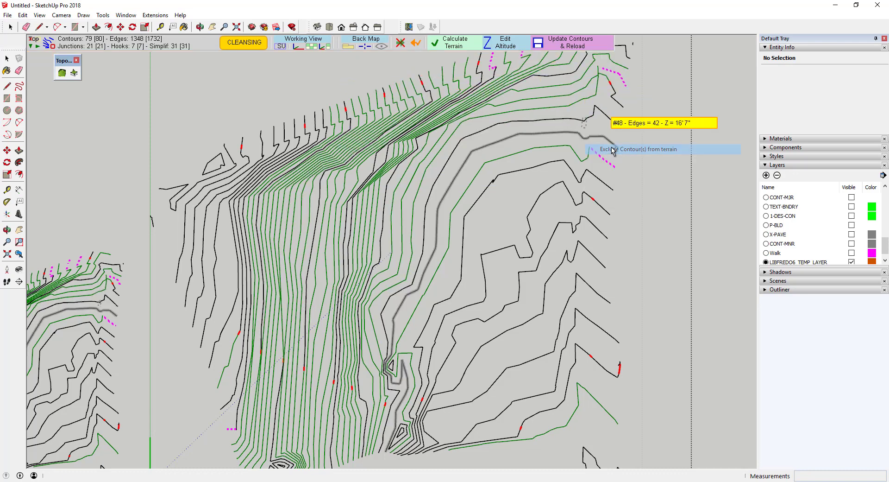
{"action": "middle_click_drag", "start_coordinate": [506, 310], "coordinate": [511, 220], "text": "shift"}
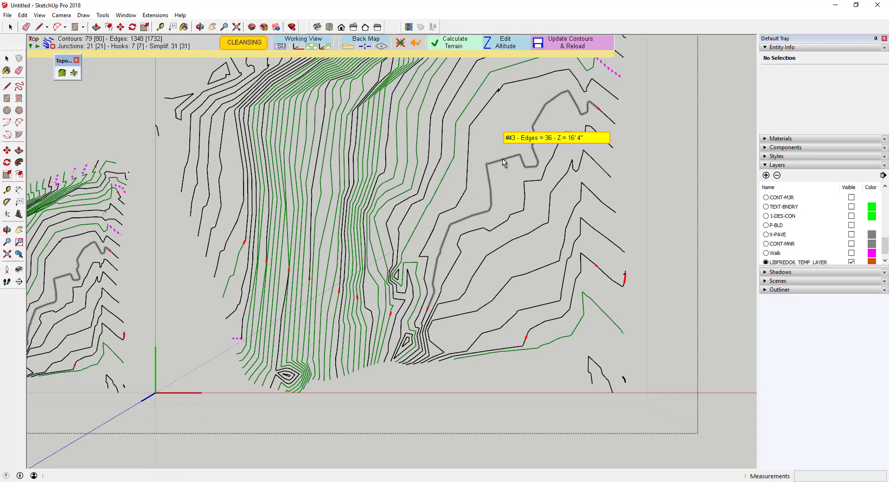
{"action": "middle_click_drag", "start_coordinate": [494, 133], "coordinate": [463, 222], "text": "shift"}
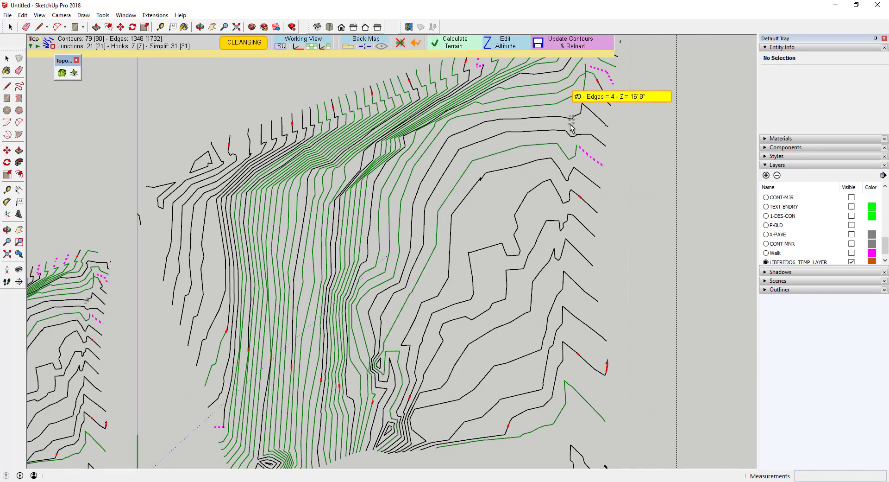
- Calculate the terrain preview from the contours and bring the 3D terrain and flat map into one working view
{"action": "left_click", "coordinate": [453, 45]}
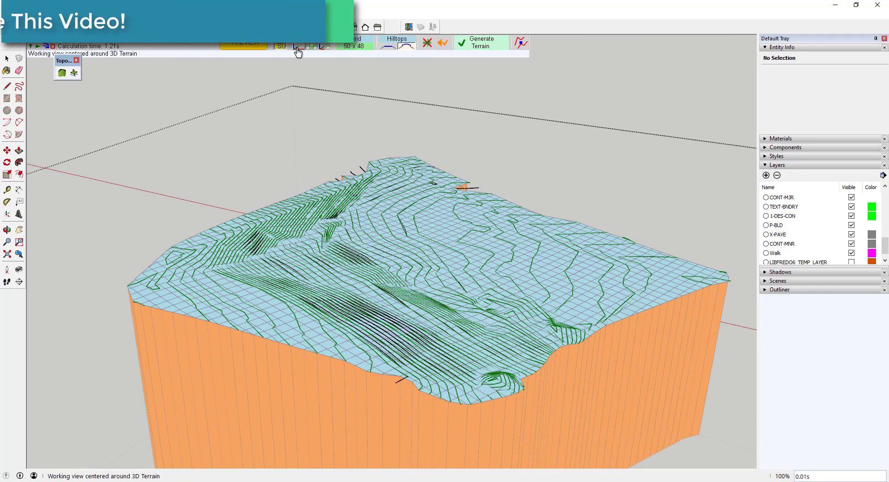
{"action": "left_click", "coordinate": [314, 50]}
{"action": "left_click", "coordinate": [326, 48]}
- Set the terrain grid to 30 x 29, try flat hilltops and basins, and return them all to rounded
{"action": "left_click", "coordinate": [356, 46]}
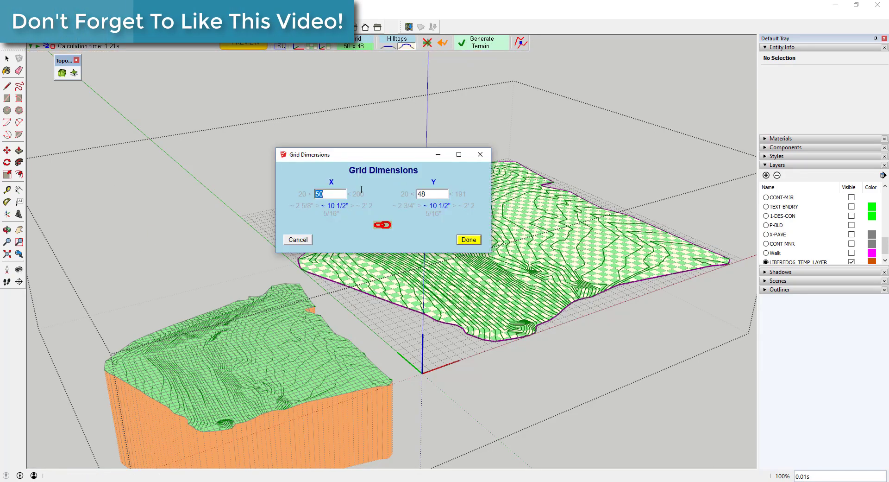
{"action": "left_click", "coordinate": [471, 240]}
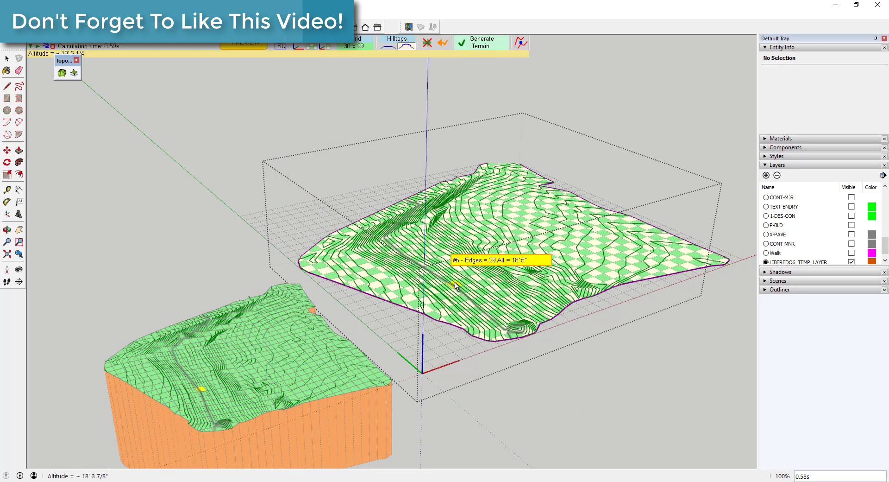
{"action": "left_click", "coordinate": [387, 47]}
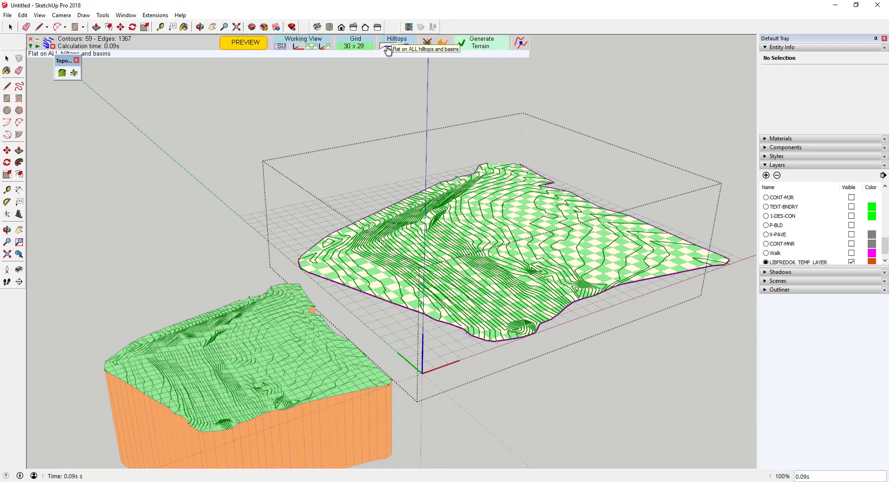
{"action": "left_click", "coordinate": [407, 49]}
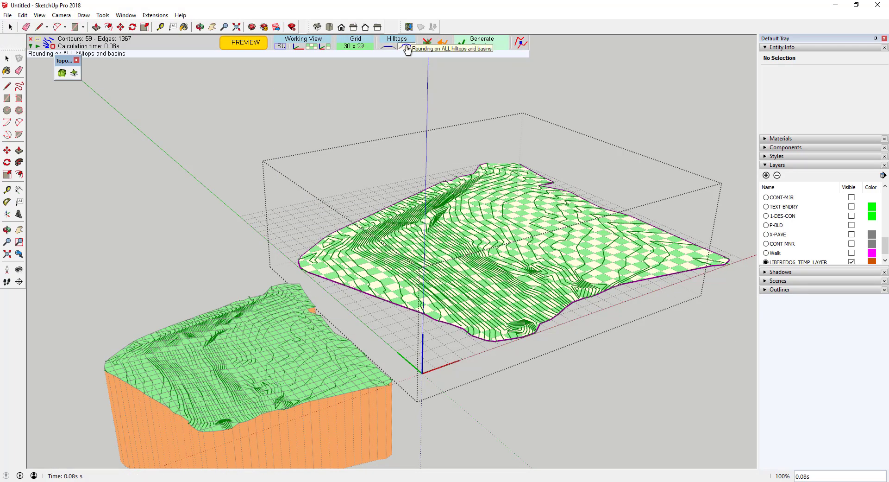
- Generate the final terrain and exclude the 2D contour map from it
{"action": "left_click", "coordinate": [494, 48]}
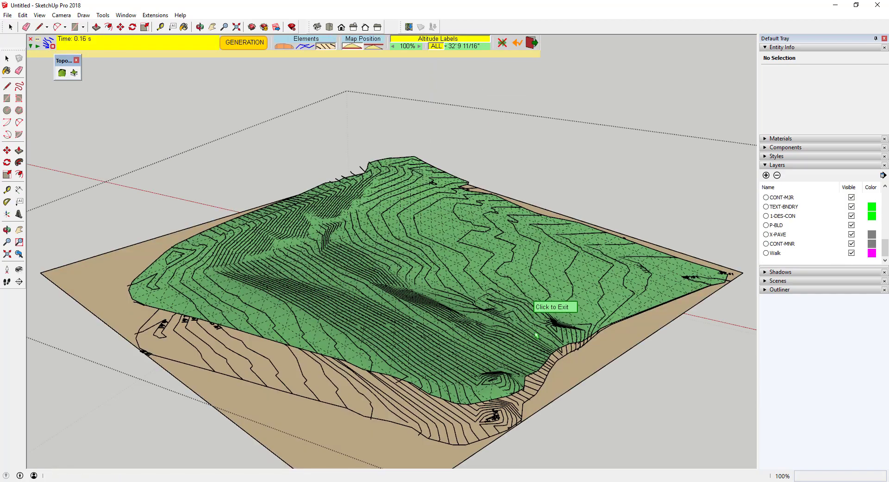
{"action": "middle_click_drag", "start_coordinate": [536, 336], "coordinate": [248, 325]}
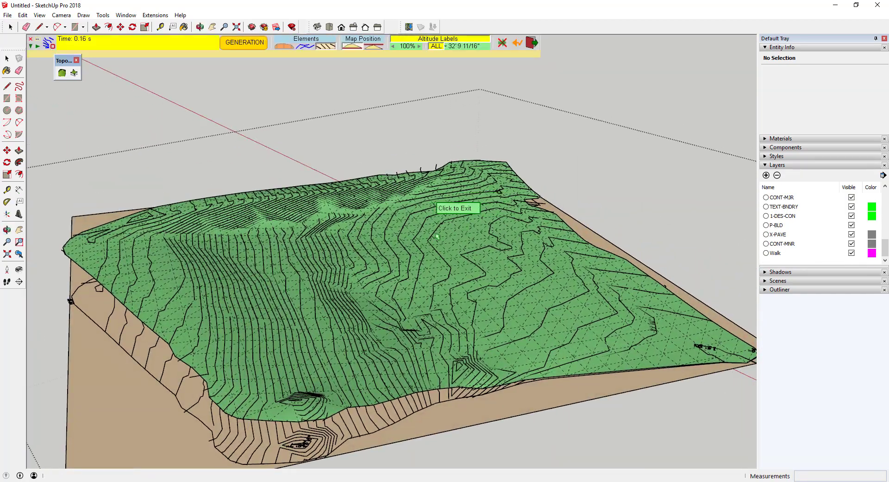
{"action": "scroll", "coordinate": [462, 227], "scroll_direction": "down", "scroll_amount": 2}
{"action": "scroll", "coordinate": [343, 342], "scroll_direction": "up", "scroll_amount": 2}
{"action": "left_click", "coordinate": [326, 48]}
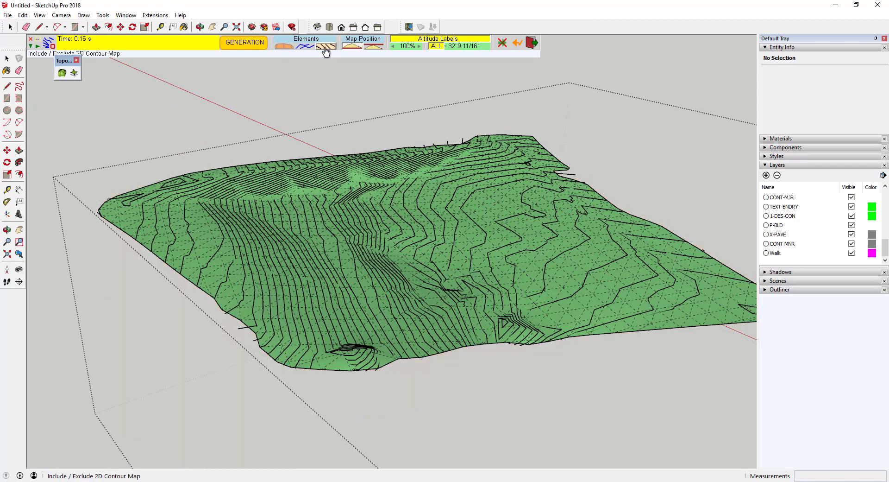
- Include the skirt on the generated terrain to view it, and exclude it again
{"action": "left_click", "coordinate": [284, 46]}
{"action": "middle_click_drag", "start_coordinate": [339, 105], "coordinate": [301, 93]}
{"action": "left_click", "coordinate": [284, 46]}
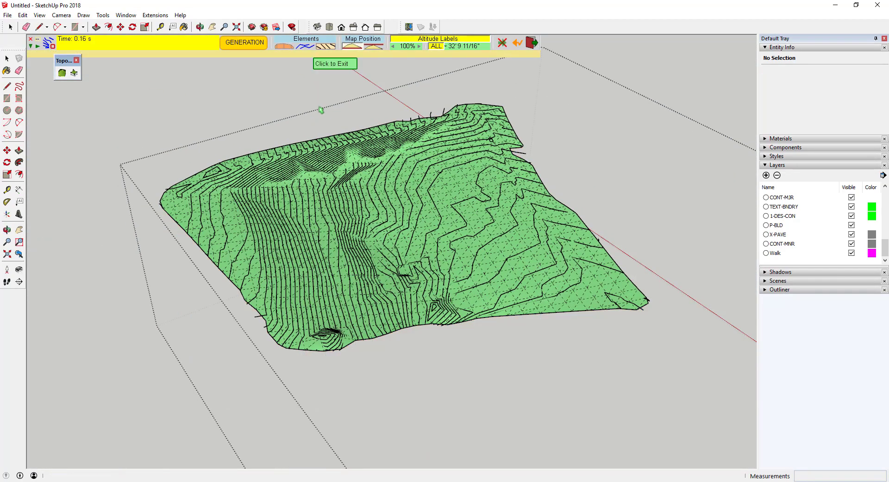
- Include the 2D contour map with the generated terrain and view it from below and above
{"action": "left_click", "coordinate": [325, 47]}
{"action": "middle_click_drag", "start_coordinate": [301, 278], "coordinate": [330, 69]}
{"action": "scroll", "coordinate": [312, 222], "scroll_direction": "up", "scroll_amount": 4}
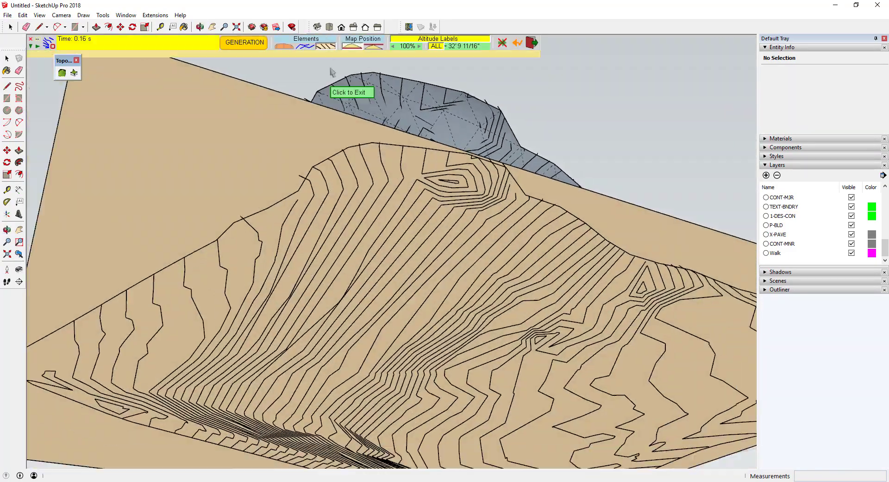
{"action": "scroll", "coordinate": [382, 311], "scroll_direction": "down", "scroll_amount": 4}
{"action": "middle_click_drag", "start_coordinate": [385, 371], "coordinate": [356, 457]}
{"action": "middle_click_drag", "start_coordinate": [341, 170], "coordinate": [355, 345]}
{"action": "middle_click_drag", "start_coordinate": [197, 327], "coordinate": [241, 336]}
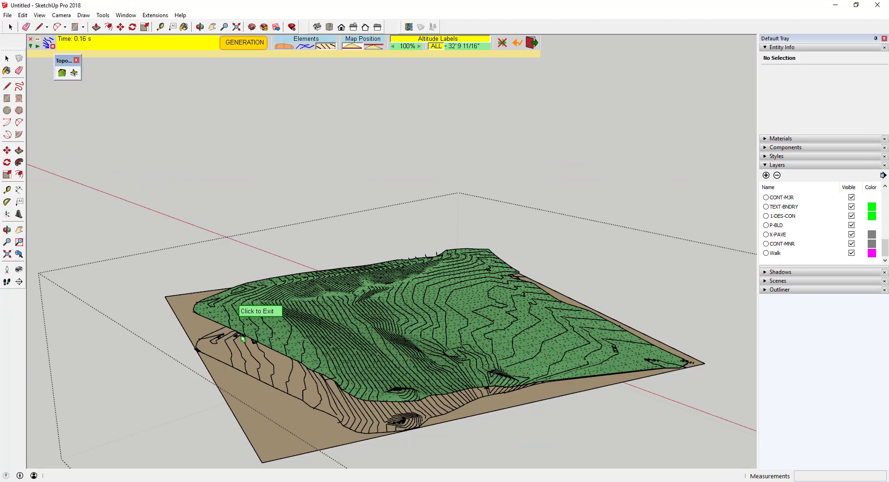
{"action": "scroll", "coordinate": [242, 338], "scroll_direction": "down", "scroll_amount": 1}
- Position the 2D contour map above the terrain to see its labelled contours
{"action": "left_click", "coordinate": [378, 48]}
{"action": "middle_click_drag", "start_coordinate": [389, 155], "coordinate": [352, 266]}
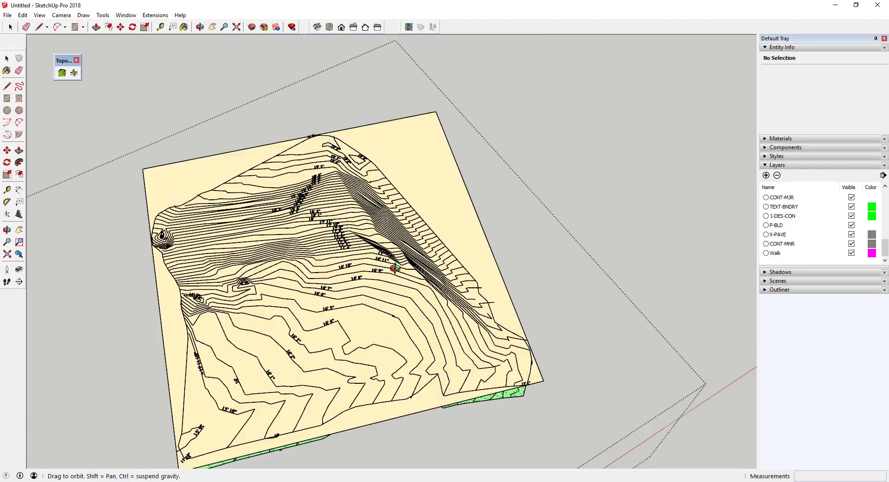
{"action": "scroll", "coordinate": [347, 266], "scroll_direction": "up", "scroll_amount": 6}
- Try the contour map without altitude labels and with the label filter switched, and restore labels for all contours
{"action": "left_click", "coordinate": [453, 41]}
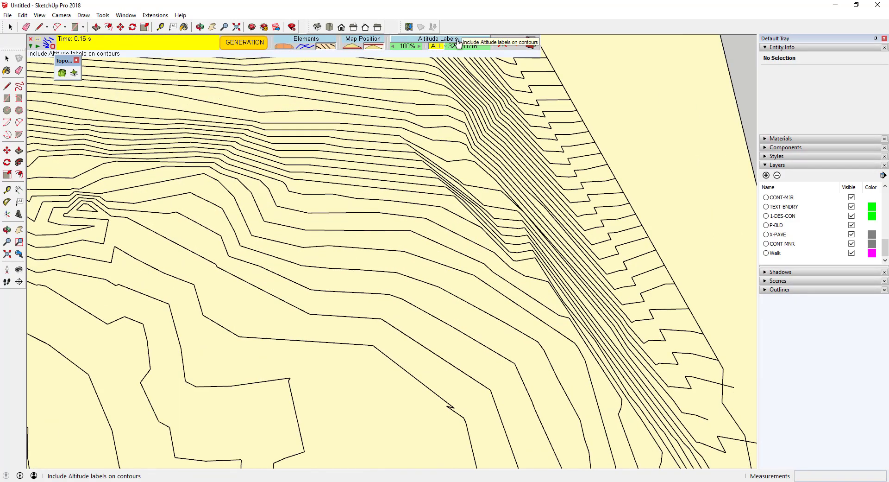
{"action": "left_click", "coordinate": [458, 42]}
{"action": "scroll", "coordinate": [522, 127], "scroll_direction": "down", "scroll_amount": 4}
{"action": "left_click", "coordinate": [436, 49]}
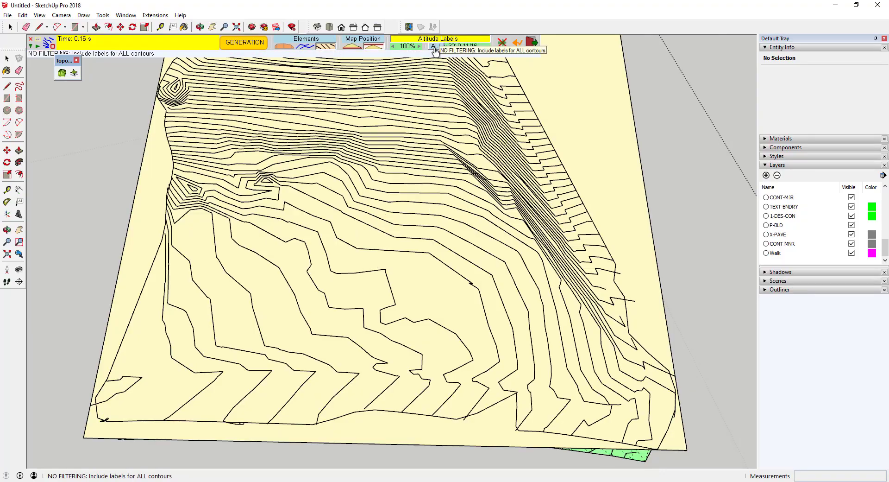
{"action": "left_click", "coordinate": [435, 48]}
{"action": "scroll", "coordinate": [377, 129], "scroll_direction": "up", "scroll_amount": 3}
{"action": "middle_click_drag", "start_coordinate": [214, 370], "coordinate": [377, 304]}
{"action": "scroll", "coordinate": [412, 223], "scroll_direction": "down", "scroll_amount": 4}
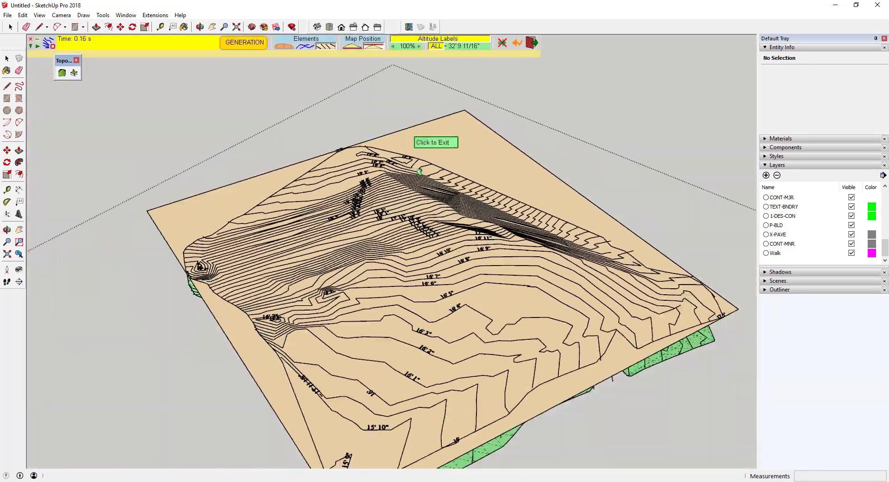
- Position the 2D contour map below the terrain, inspect it from several sides, and finish the generation
{"action": "left_click", "coordinate": [349, 48]}
{"action": "middle_click_drag", "start_coordinate": [307, 334], "coordinate": [602, 250]}
{"action": "scroll", "coordinate": [514, 241], "scroll_direction": "up", "scroll_amount": 4}
{"action": "middle_click_drag", "start_coordinate": [514, 240], "coordinate": [510, 278], "text": "shift"}
{"action": "scroll", "coordinate": [511, 278], "scroll_direction": "down", "scroll_amount": 5}
{"action": "middle_click_drag", "start_coordinate": [365, 264], "coordinate": [500, 278]}
{"action": "scroll", "coordinate": [500, 277], "scroll_direction": "down", "scroll_amount": 4}
{"action": "scroll", "coordinate": [695, 143], "scroll_direction": "up", "scroll_amount": 4}
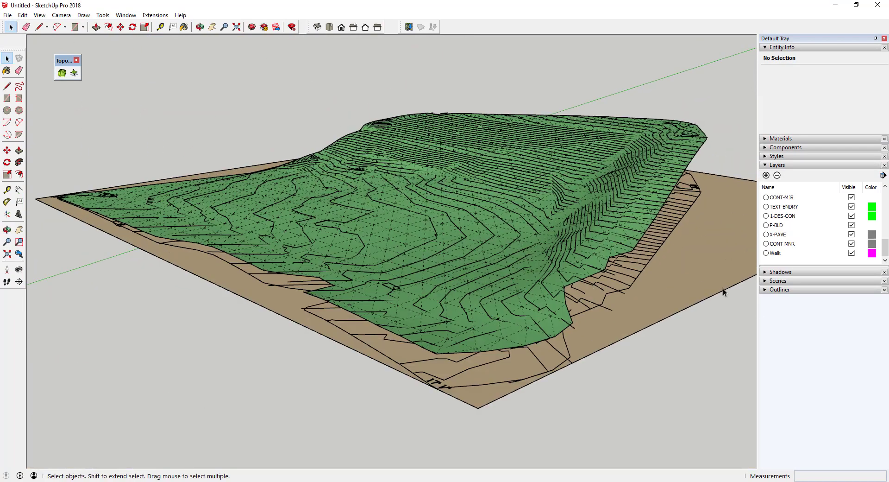
{"action": "left_click", "coordinate": [765, 290]}
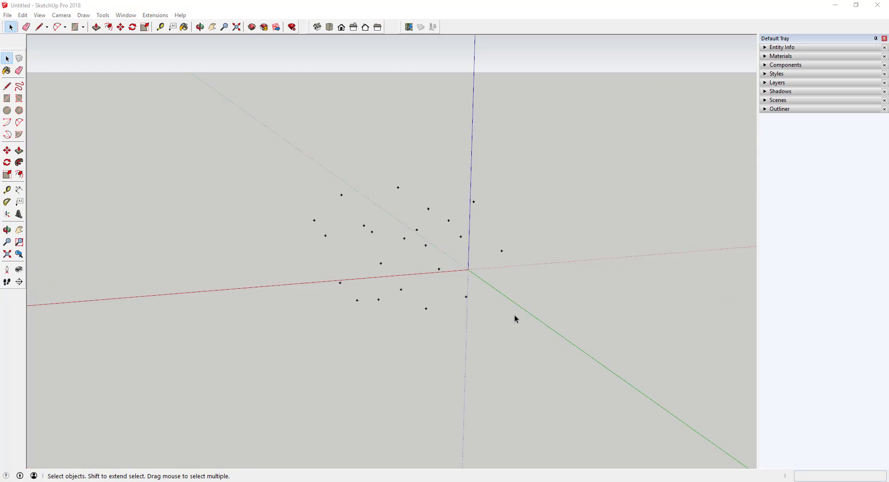
- Start TopoShaper on the selected cloud points and use a rectangular outer contour for the terrain
{"action": "key", "text": "o"}
{"action": "left_click_drag", "start_coordinate": [514, 318], "coordinate": [409, 241]}
{"action": "key", "text": "space"}
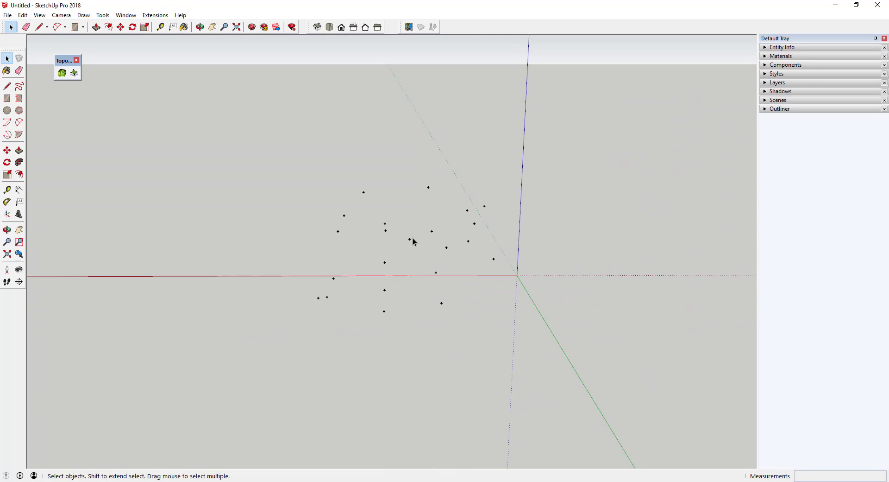
{"action": "left_click", "coordinate": [413, 241]}
{"action": "left_click", "coordinate": [73, 74]}
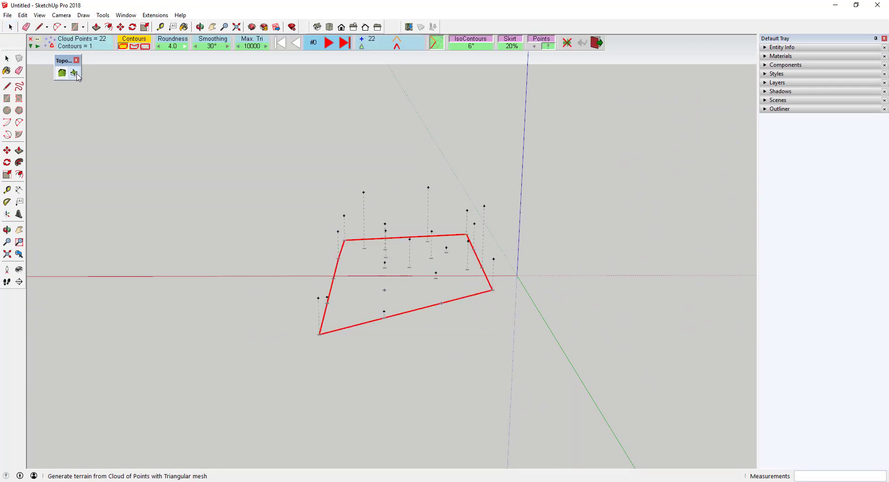
{"action": "left_click", "coordinate": [145, 46]}
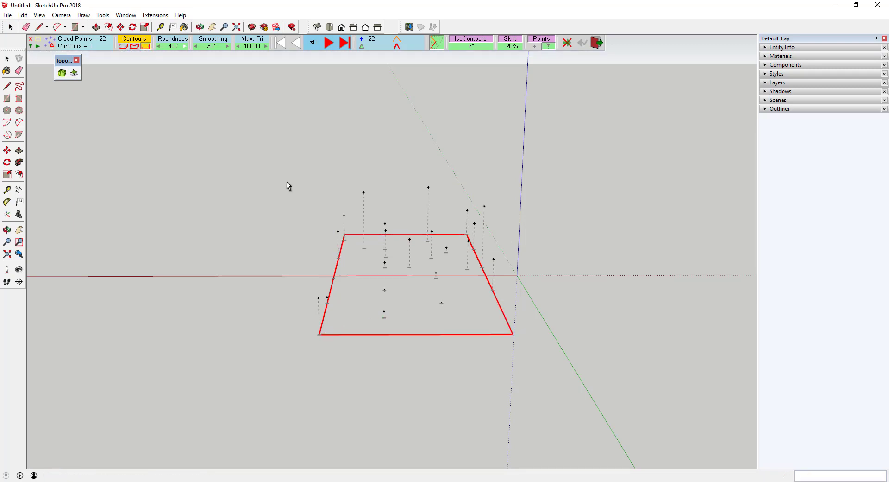
{"action": "middle_click_drag", "start_coordinate": [288, 183], "coordinate": [514, 245]}
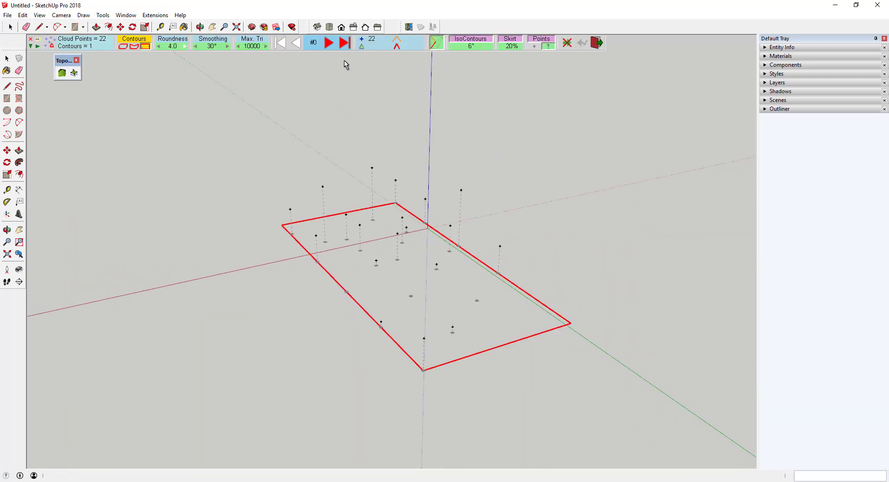
- Calculate the cloud-point terrain iteration by iteration, and rerun the whole calculation from a reset in one go
{"action": "left_click", "coordinate": [328, 43]}
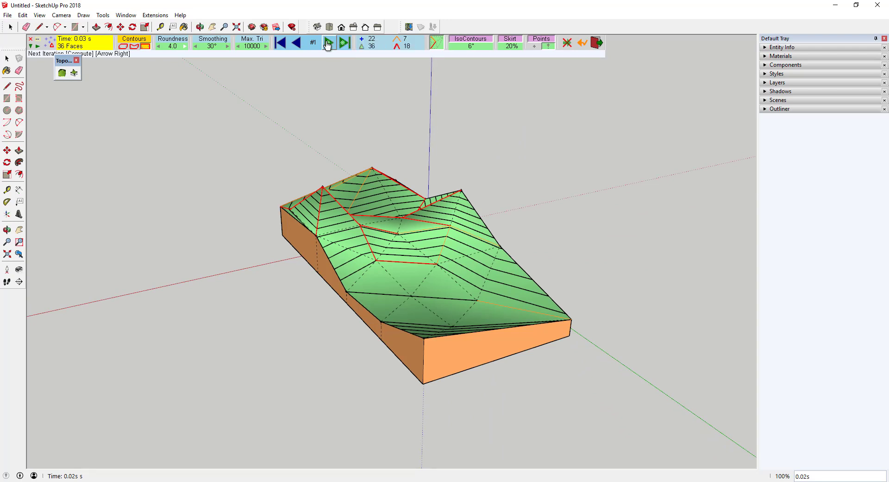
{"action": "left_click", "coordinate": [328, 43]}
{"action": "left_click", "coordinate": [328, 43]}
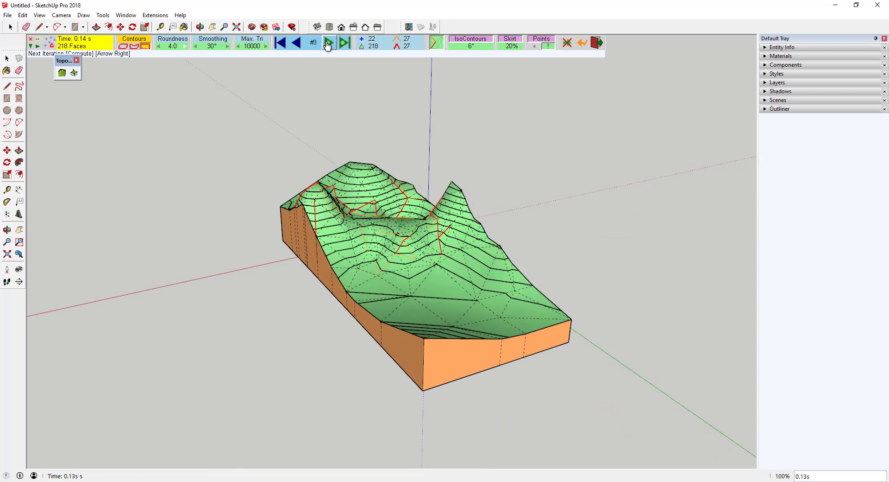
{"action": "left_click", "coordinate": [327, 43]}
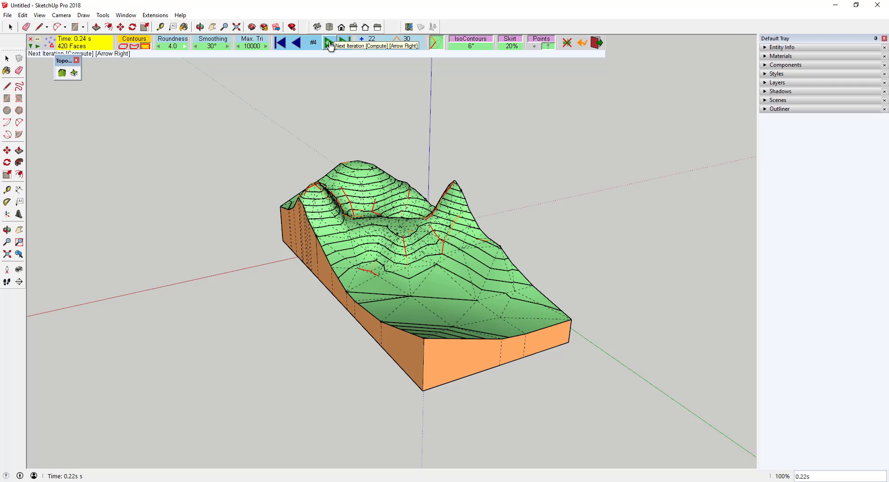
{"action": "left_click", "coordinate": [329, 43]}
{"action": "left_click", "coordinate": [329, 44]}
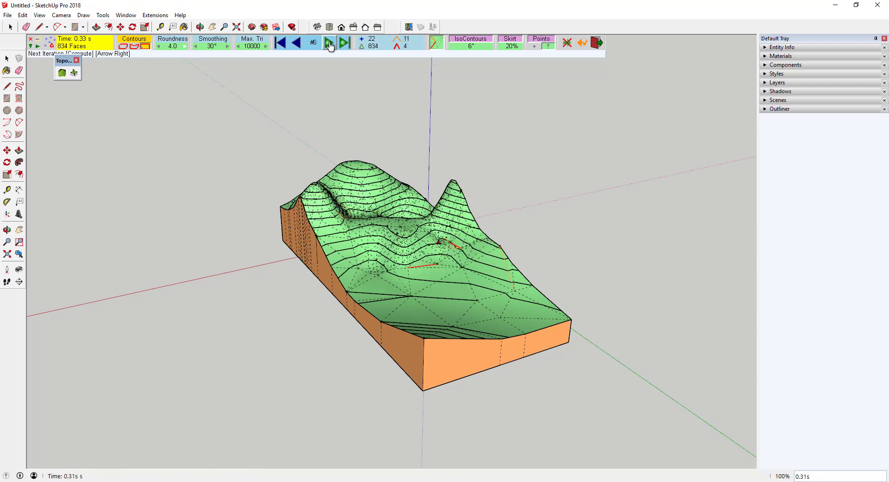
{"action": "left_click", "coordinate": [329, 44]}
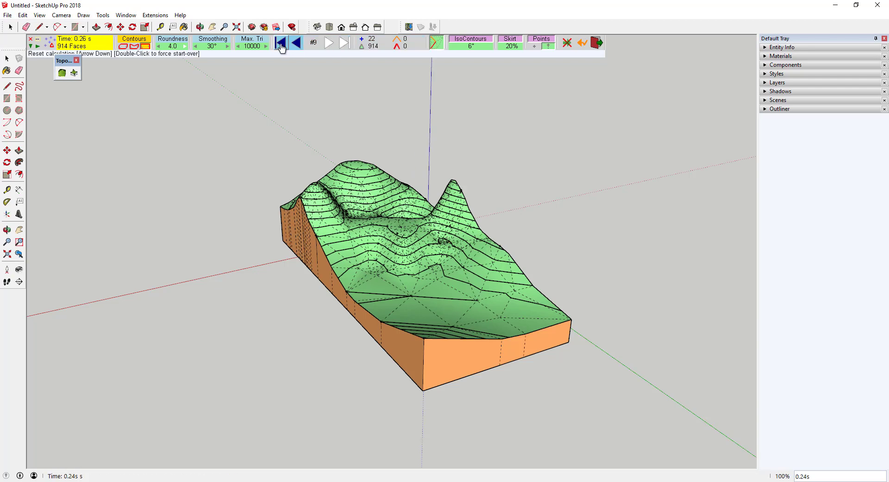
{"action": "left_click", "coordinate": [281, 43]}
{"action": "left_click", "coordinate": [344, 43]}
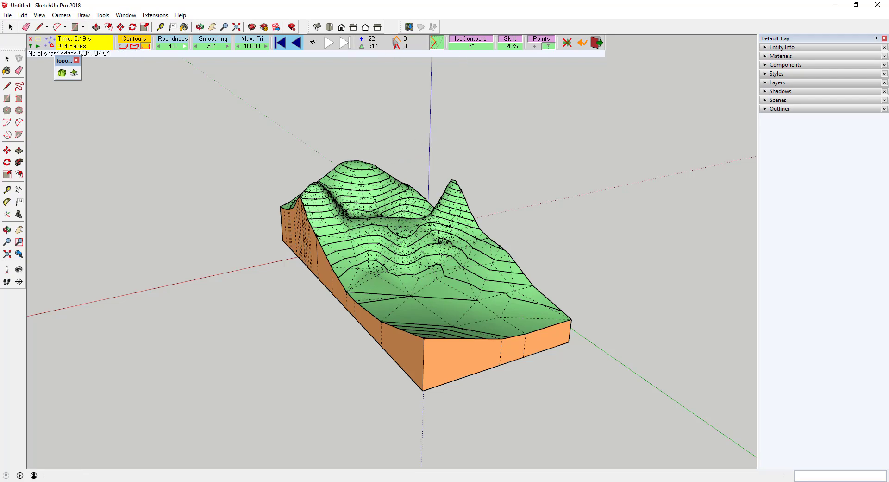
- Hide the iso-contours to view the bare terrain mesh, and show them again
{"action": "left_click", "coordinate": [462, 44]}
{"action": "key", "text": "o"}
{"action": "left_click_drag", "start_coordinate": [452, 173], "coordinate": [393, 218]}
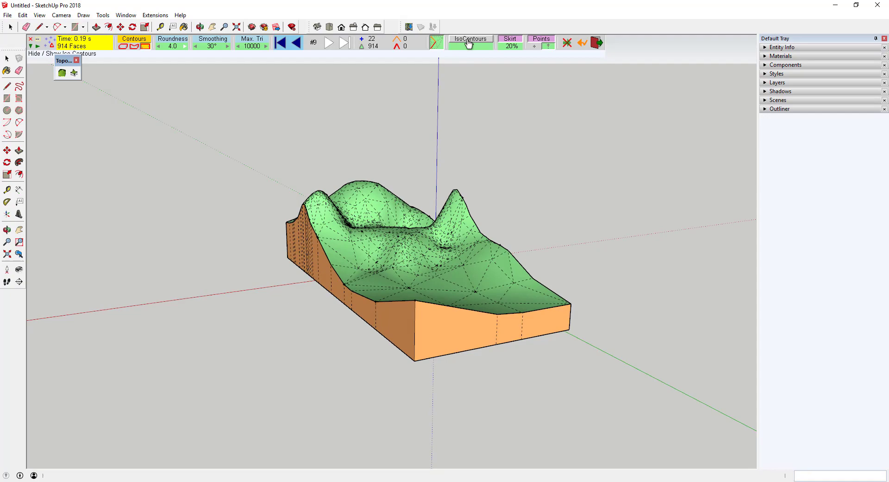
{"action": "left_click", "coordinate": [469, 43]}
- Set the interval between iso-contours to 3" and inspect the denser contour lines
{"action": "left_click", "coordinate": [469, 48]}
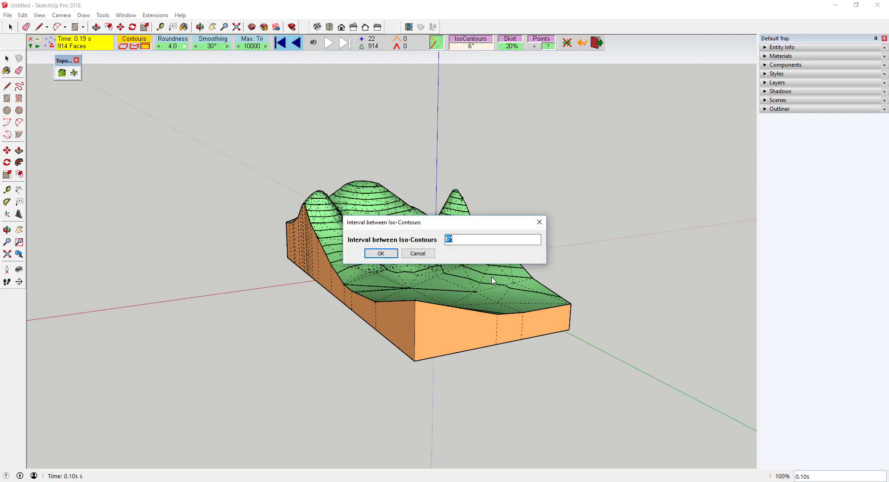
{"action": "key", "text": "Return"}
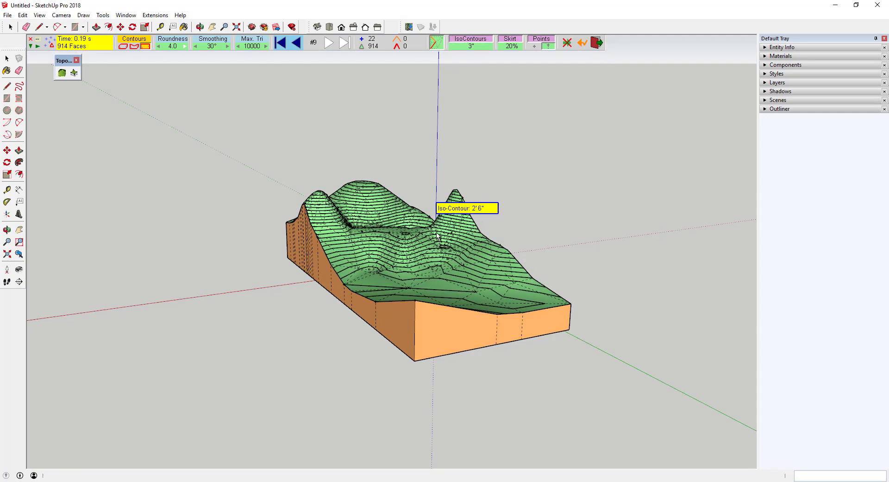
{"action": "middle_click_drag", "start_coordinate": [437, 232], "coordinate": [486, 285]}
{"action": "scroll", "coordinate": [414, 248], "scroll_direction": "up", "scroll_amount": 2}
{"action": "middle_click_drag", "start_coordinate": [488, 351], "coordinate": [464, 297]}
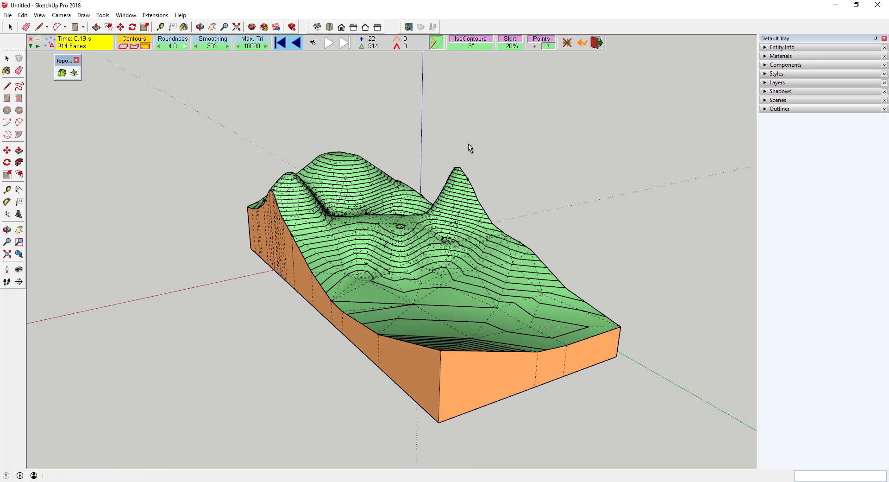
- Hide the terrain's triangles and sharp borders, and exclude the skirt to view the surface alone
{"action": "left_click", "coordinate": [435, 44]}
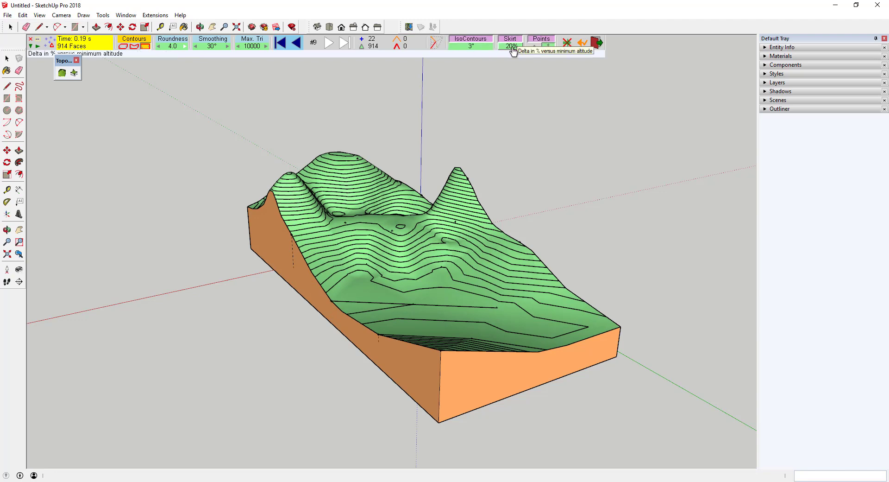
{"action": "left_click", "coordinate": [510, 45]}
{"action": "middle_click_drag", "start_coordinate": [508, 43], "coordinate": [446, 185]}
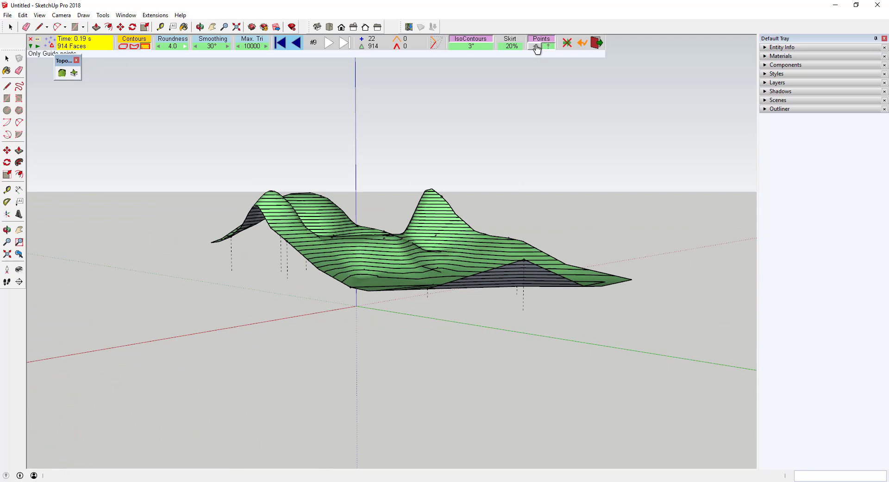
- Include the terrain's skirt again and hide the guide points after trying them without trailer lines
{"action": "middle_click_drag", "start_coordinate": [537, 48], "coordinate": [394, 336]}
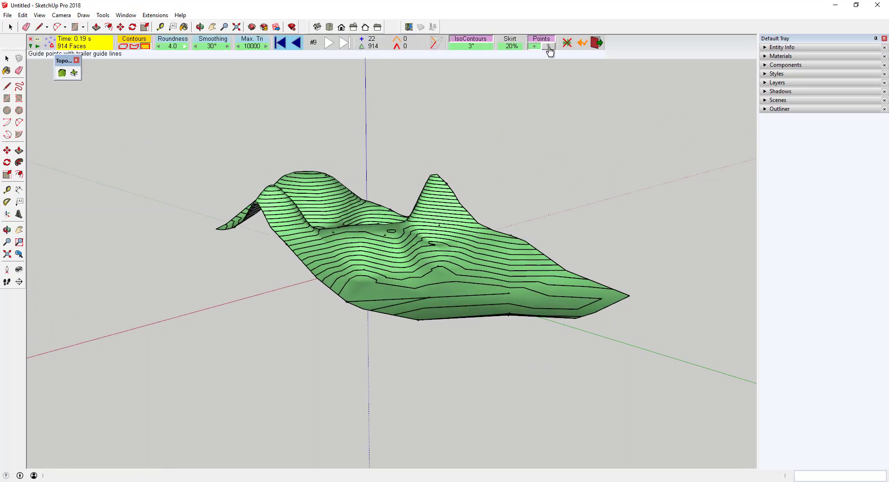
{"action": "left_click", "coordinate": [510, 41]}
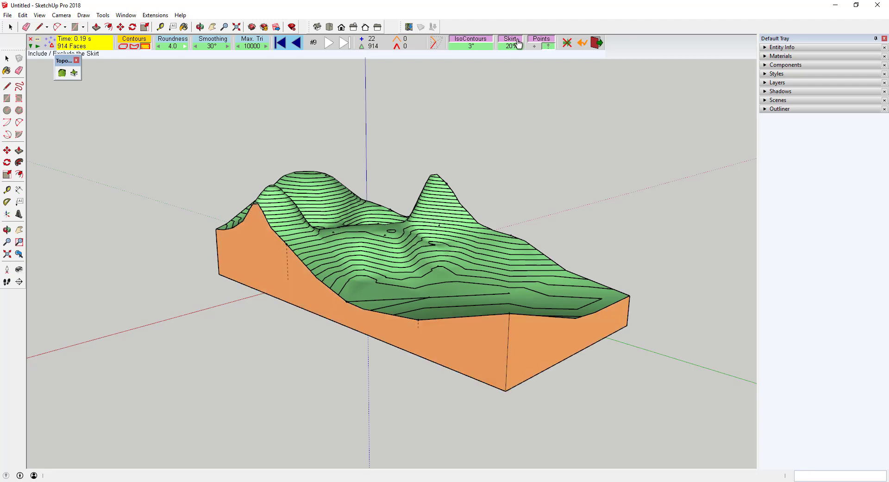
{"action": "middle_click_drag", "start_coordinate": [540, 42], "coordinate": [393, 281]}
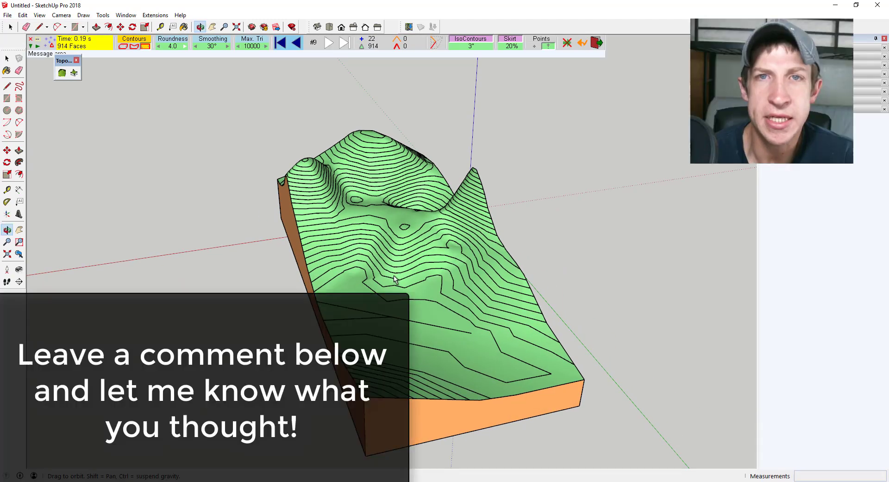
{"action": "left_click_drag", "start_coordinate": [395, 278], "coordinate": [430, 64]}
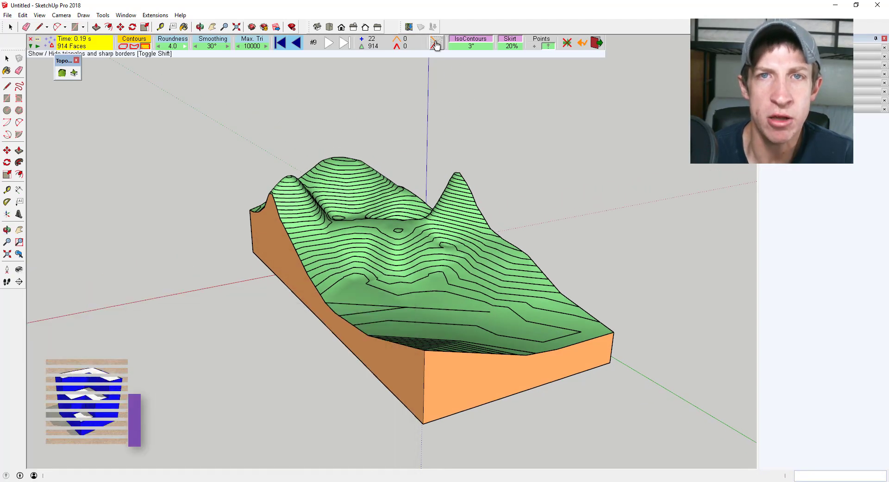